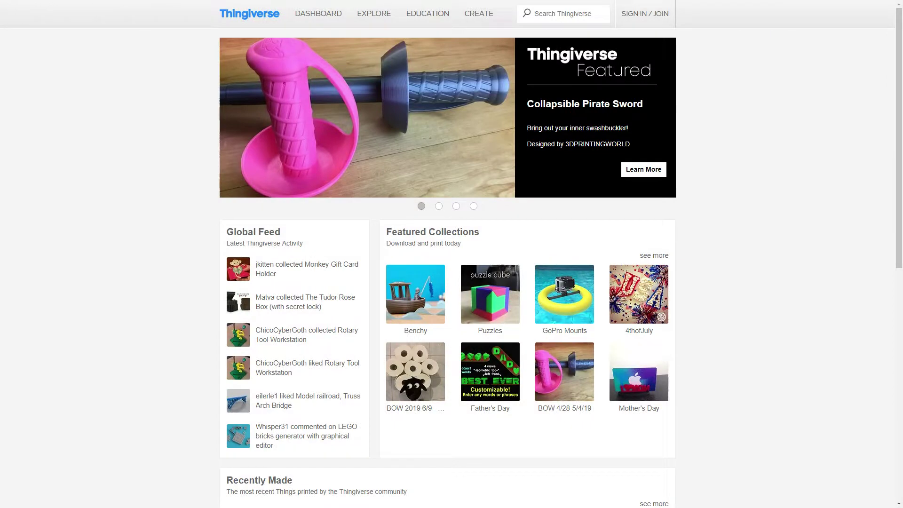
# - Search Thingiverse for "oculus quest" and browse the matching things
pyautogui.write('oculus quest')
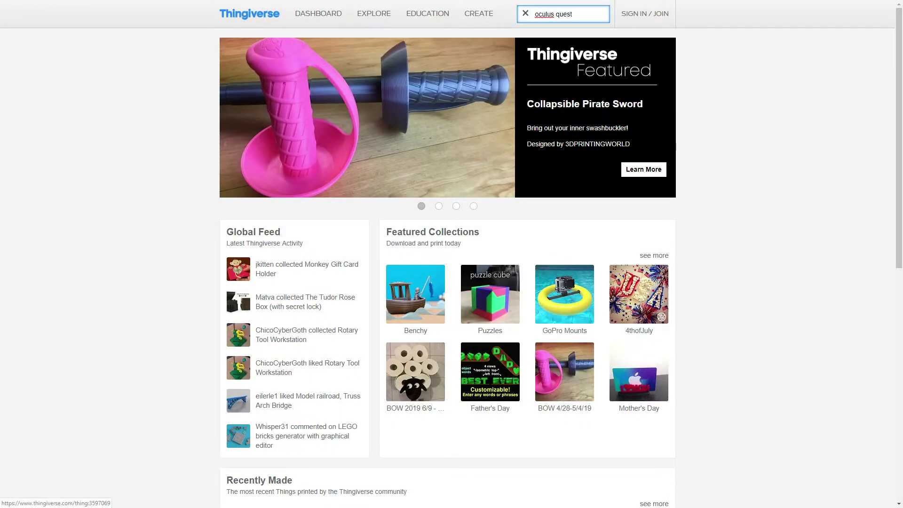
pyautogui.press('Return')
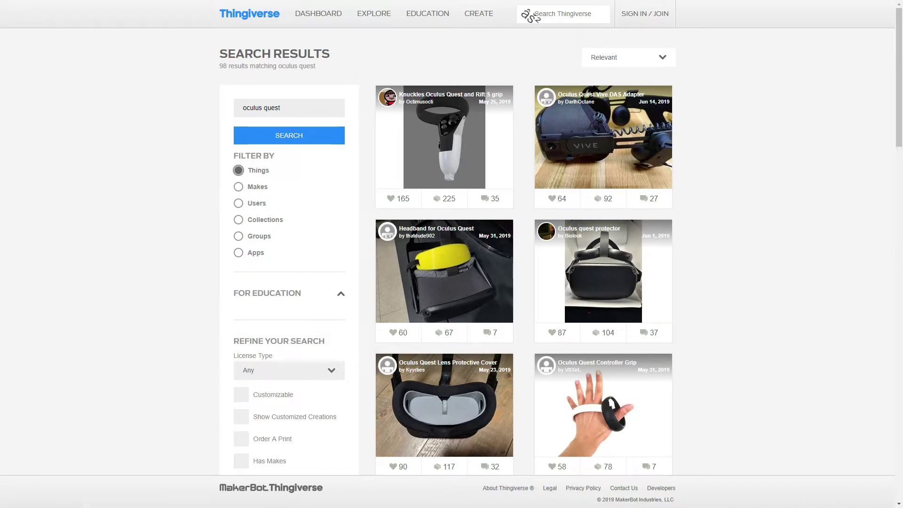
pyautogui.scroll(-6, 530, 16)
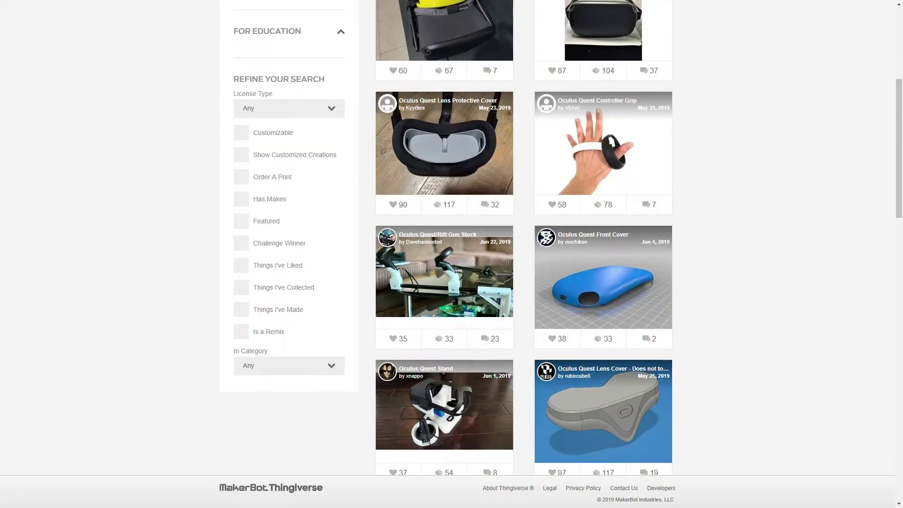
pyautogui.scroll(-6, 524, 237)
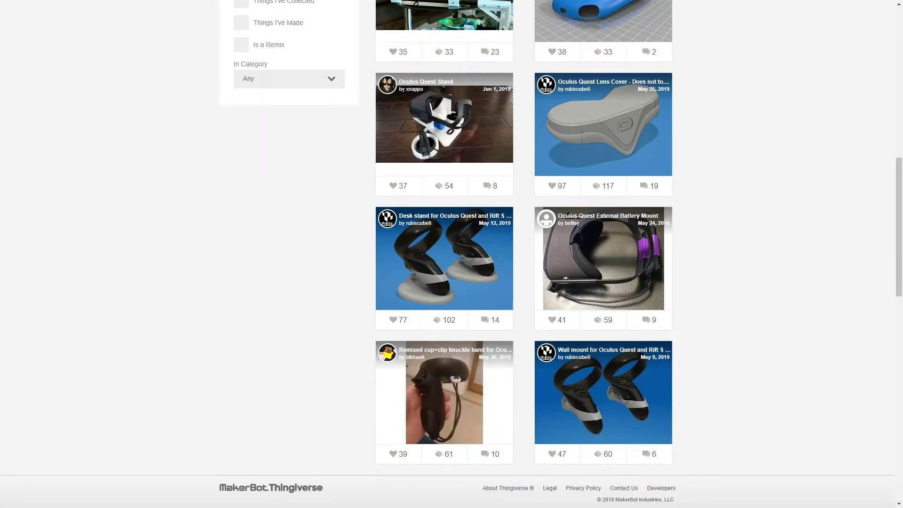
pyautogui.scroll(-4, 524, 237)
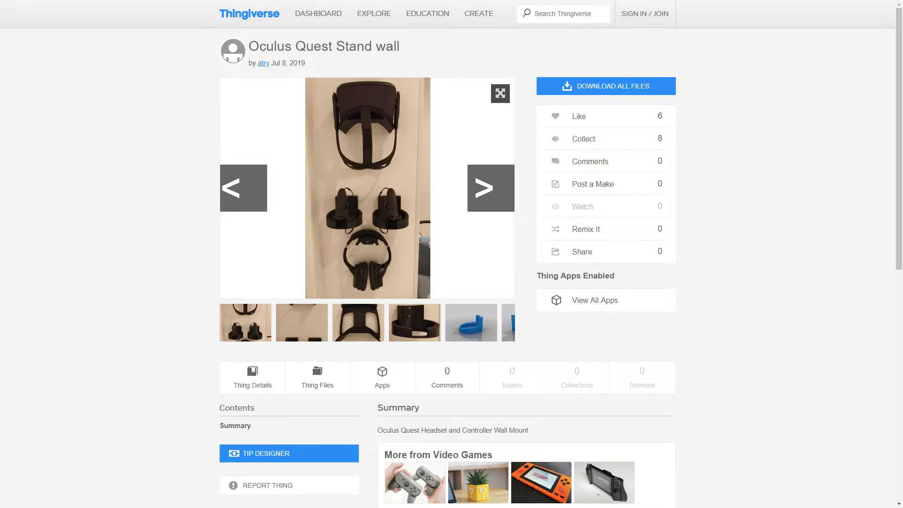
# - View the rendered part images in the gallery of the Oculus Quest Stand wall model
pyautogui.click(471, 323)
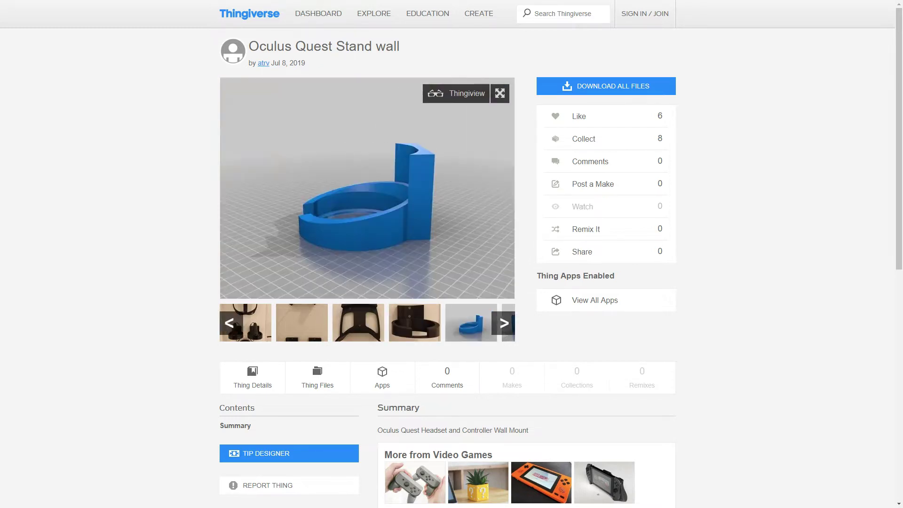
pyautogui.click(504, 323)
pyautogui.click(245, 322)
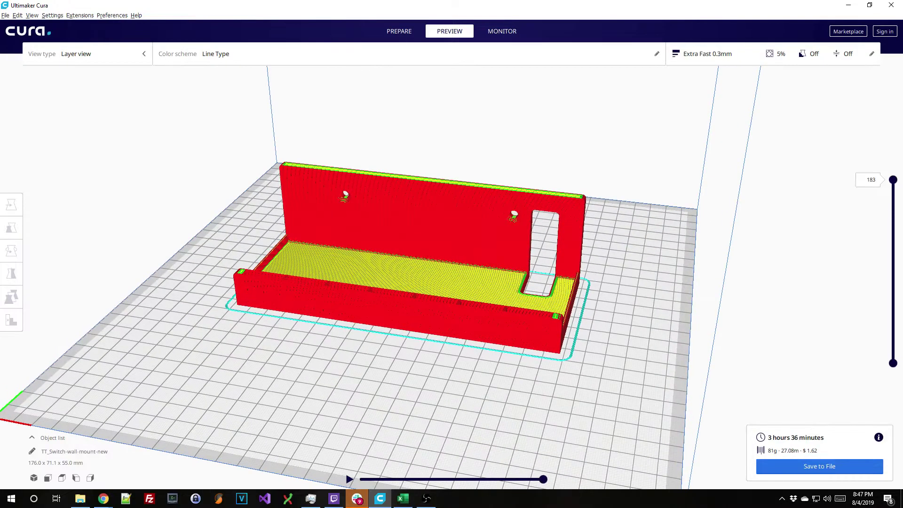
# - In Ultimaker Cura, lower the Switch wall mount's layer preview to layer 11 and examine the infill inside the base
pyautogui.press('Left')
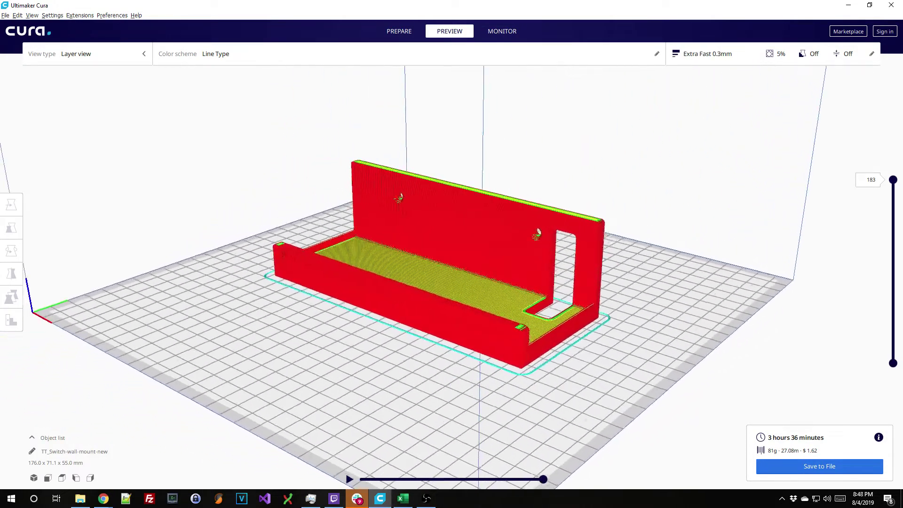
pyautogui.press('Up')
pyautogui.scroll(5, 390, 226)
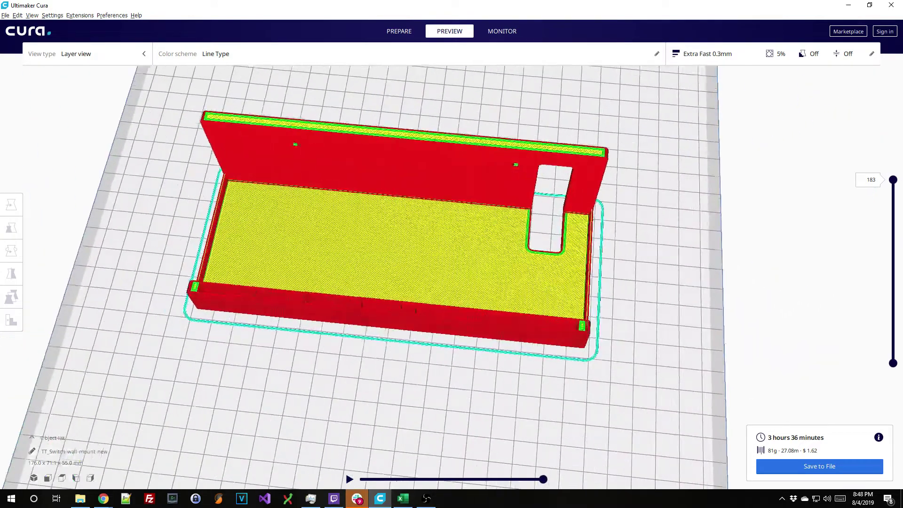
pyautogui.moveTo(391, 225); pyautogui.dragTo(417, 282, button='middle')
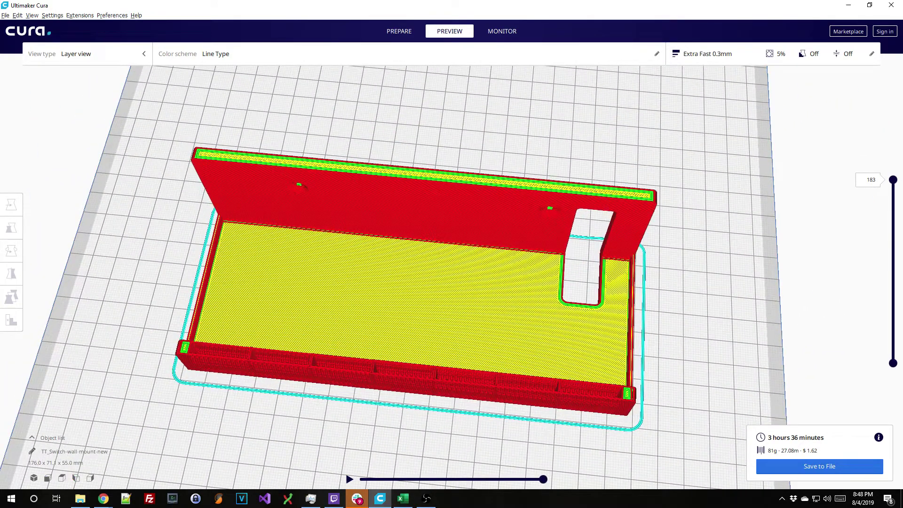
pyautogui.moveTo(892, 180); pyautogui.dragTo(892, 341)
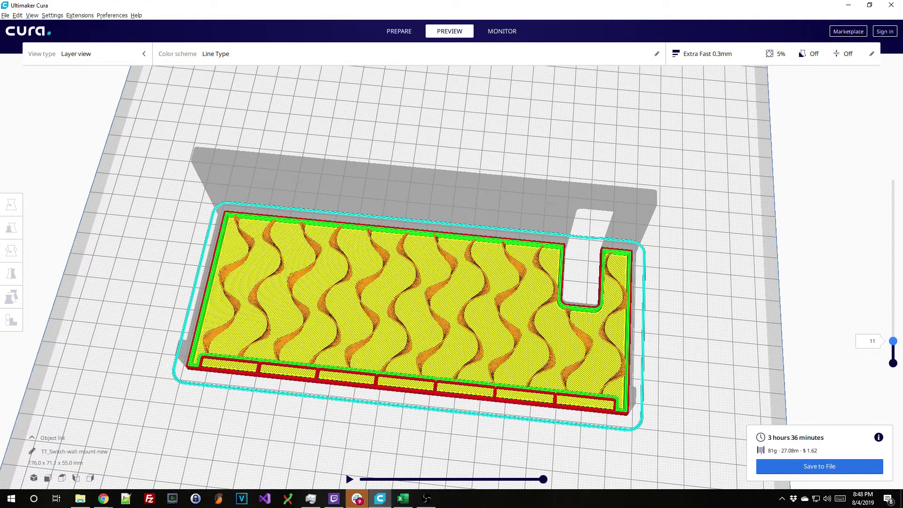
pyautogui.scroll(5, 452, 282)
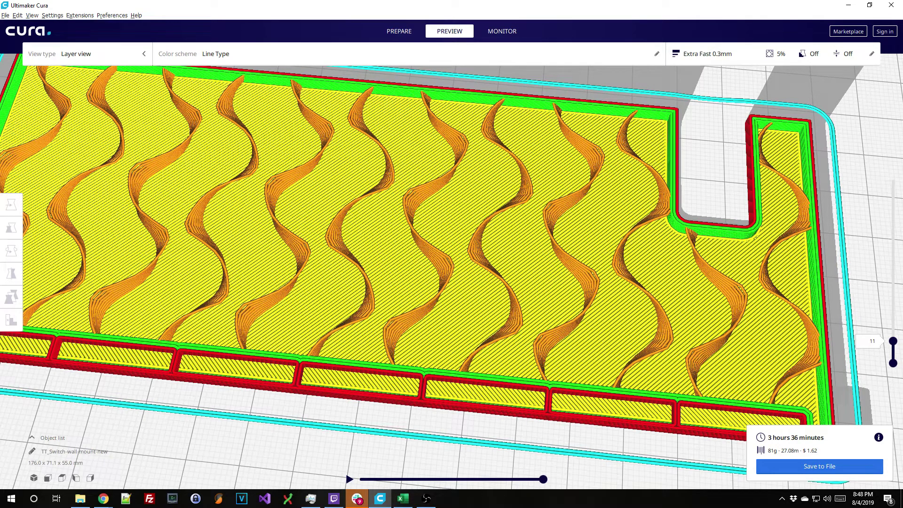
# - Advance the layer preview one layer at a time to layer 16, examining how the base fills in above the infill
pyautogui.press('Up')
pyautogui.press('Up')
pyautogui.press('Up')
pyautogui.press('Up')
pyautogui.press('Up')
pyautogui.press('Up')
pyautogui.press('Up')
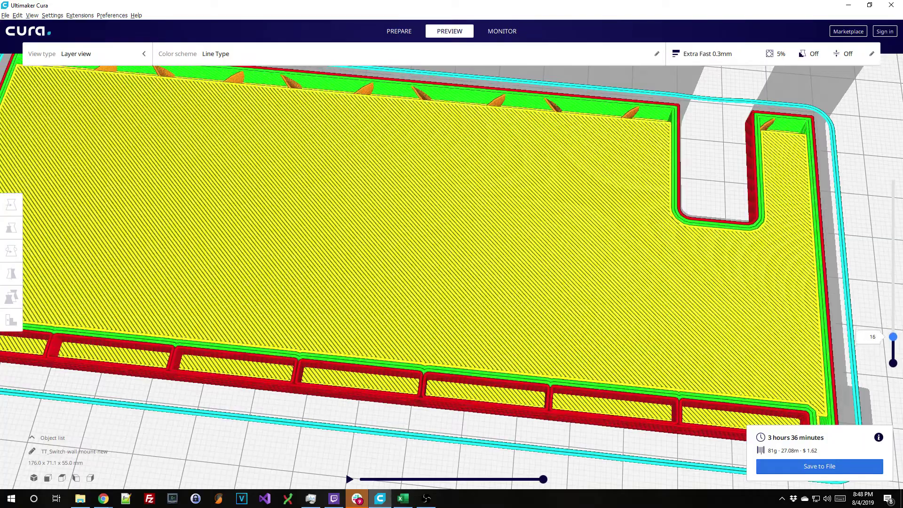
# - Step the preview back through the layers below layer 16 to examine how the infill pattern changes from layer to layer
pyautogui.press('Down')
pyautogui.press('Down')
pyautogui.press('Down')
pyautogui.press('Down')
pyautogui.press('Down')
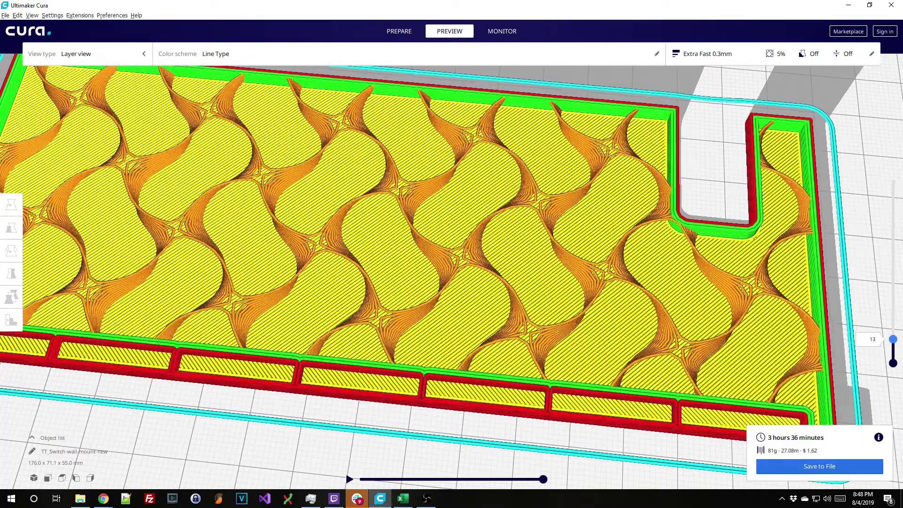
pyautogui.press('Down')
pyautogui.press('Down')
pyautogui.press('Down')
pyautogui.press('Down')
pyautogui.press('Down')
pyautogui.press('Down')
pyautogui.press('Down')
pyautogui.press('Down')
pyautogui.press('Down')
pyautogui.press('Down')
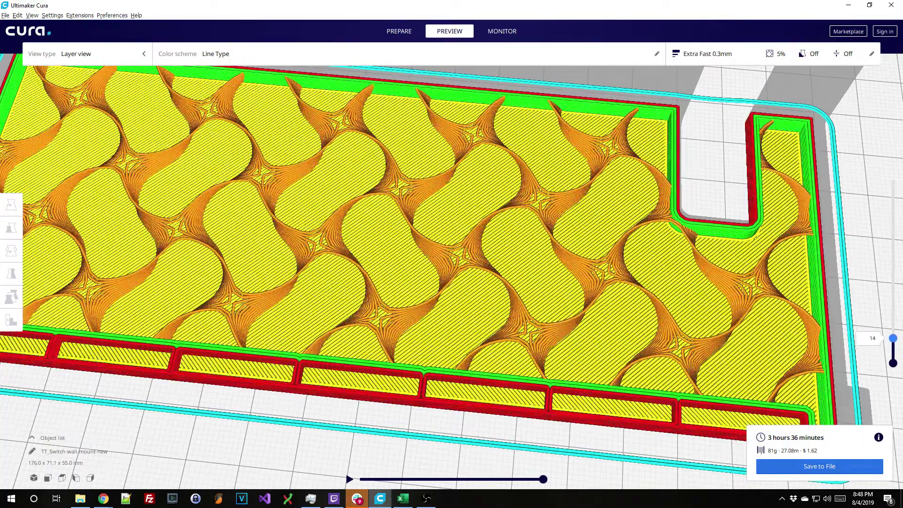